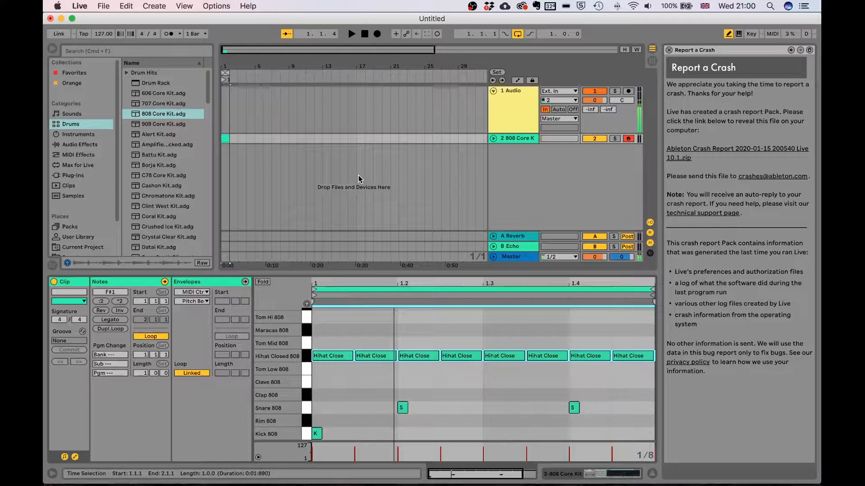
Search the Max for Live devices for "lfo" and add LFO_2.0.5 after the instrument on the 808 Core Kit track
click(93, 164)
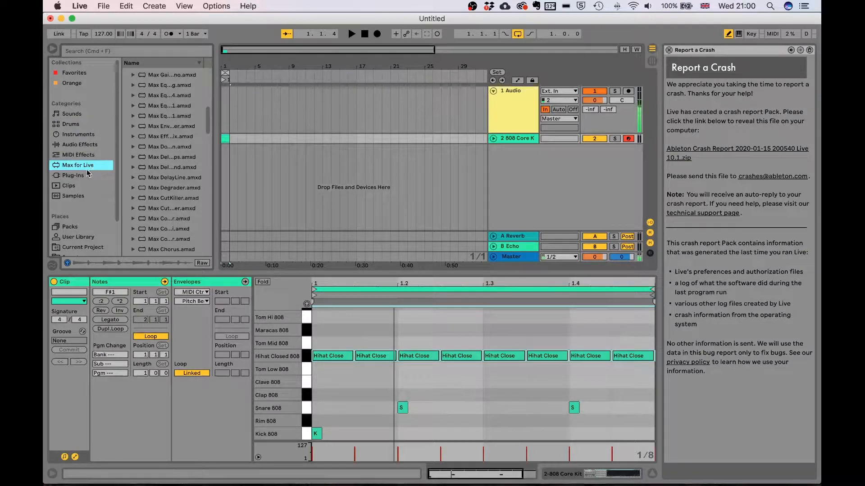
click(123, 53)
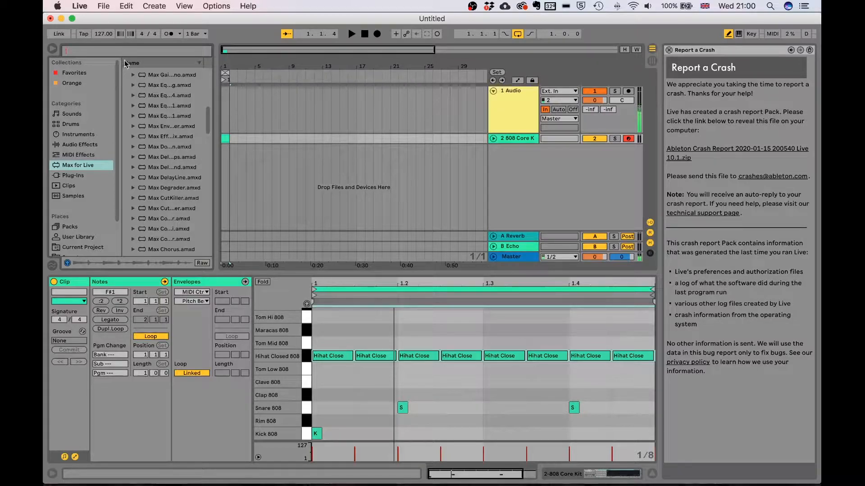
text(lfo)
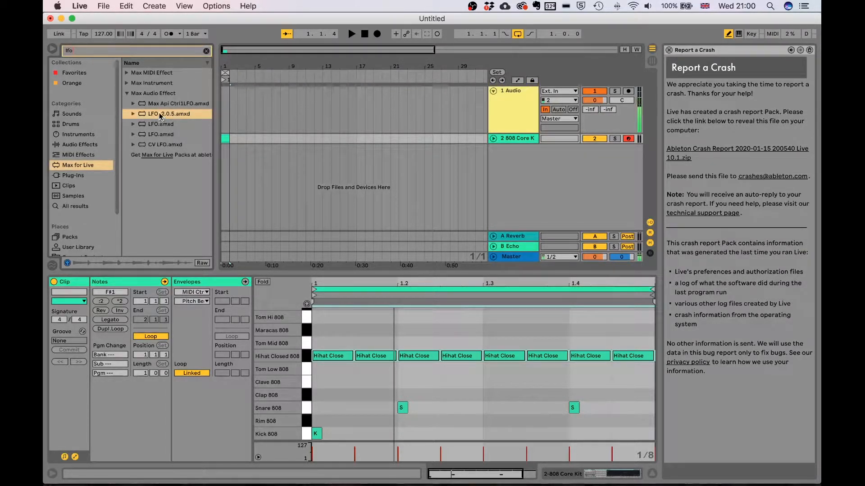
click(610, 473)
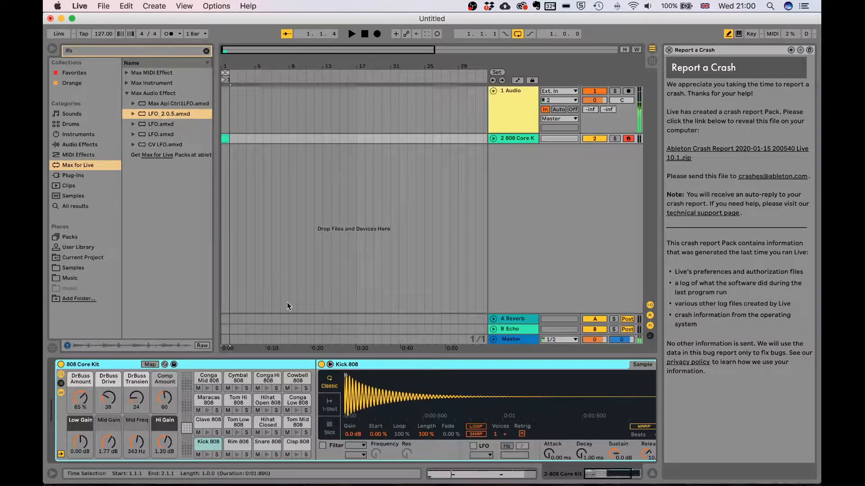
scroll(501, 431, right, 5)
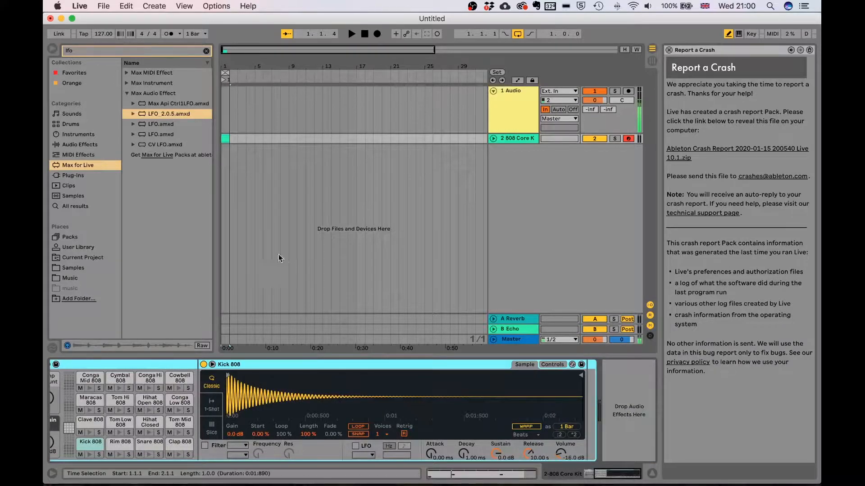
double_click(164, 114)
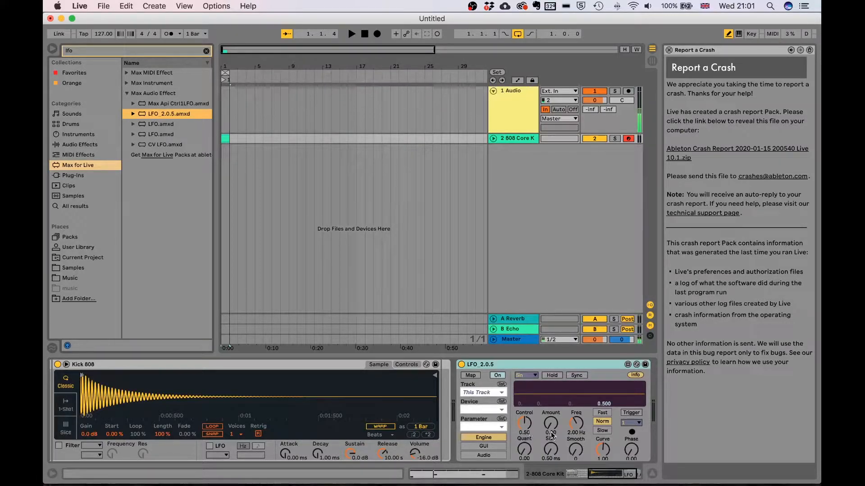
Set the LFO's amount to 0.33 and its frequency to 0.40 Hz
click(552, 429)
drag(552, 430, 552, 390)
drag(574, 430, 574, 447)
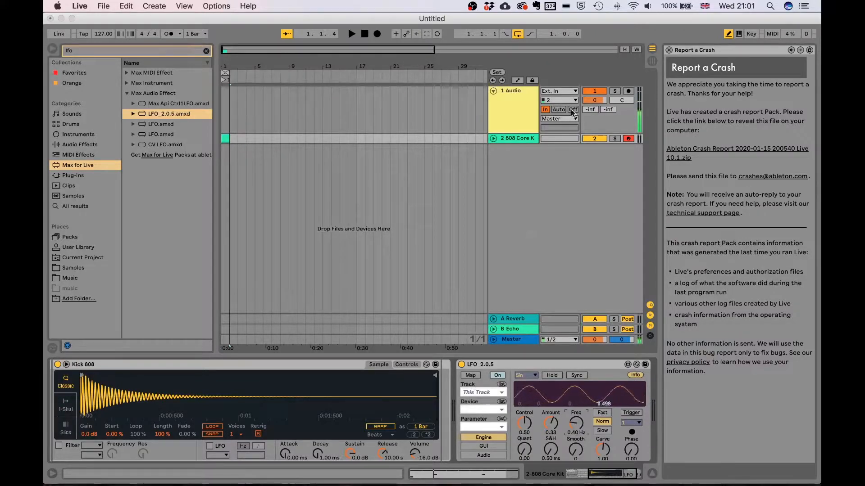
In Session View, map the LFO to the 808 Core Kit track's Send A and set its control value to 0.38
click(652, 61)
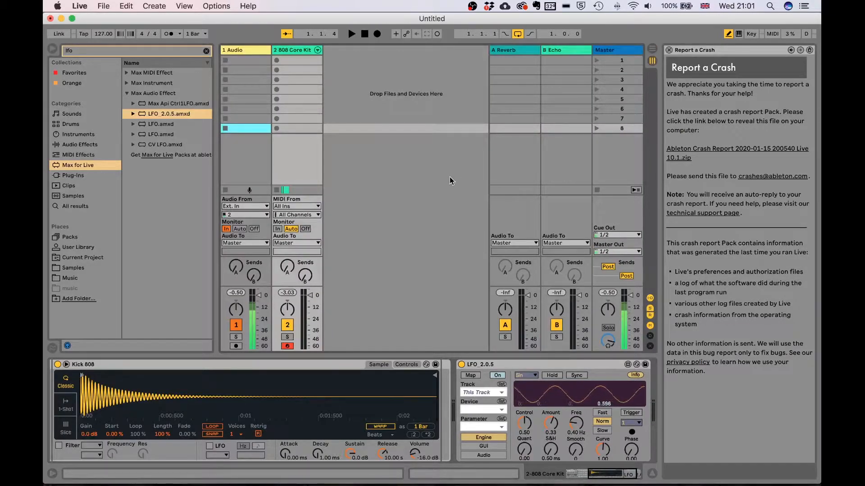
click(471, 376)
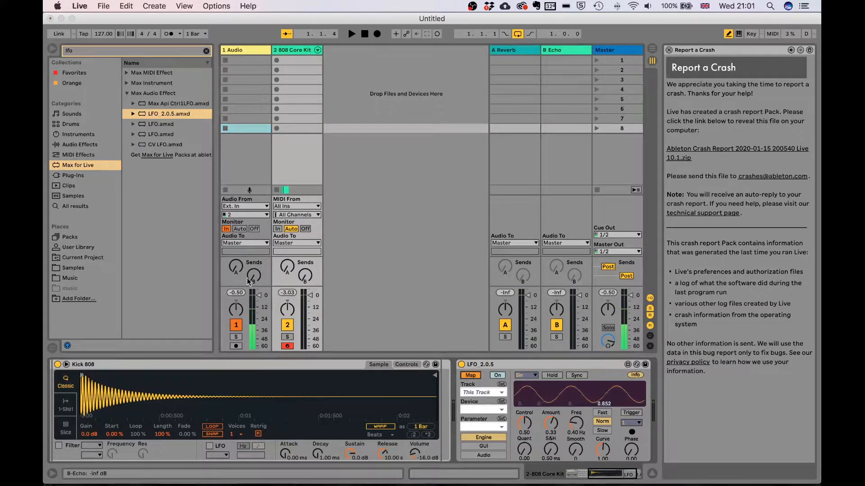
click(287, 269)
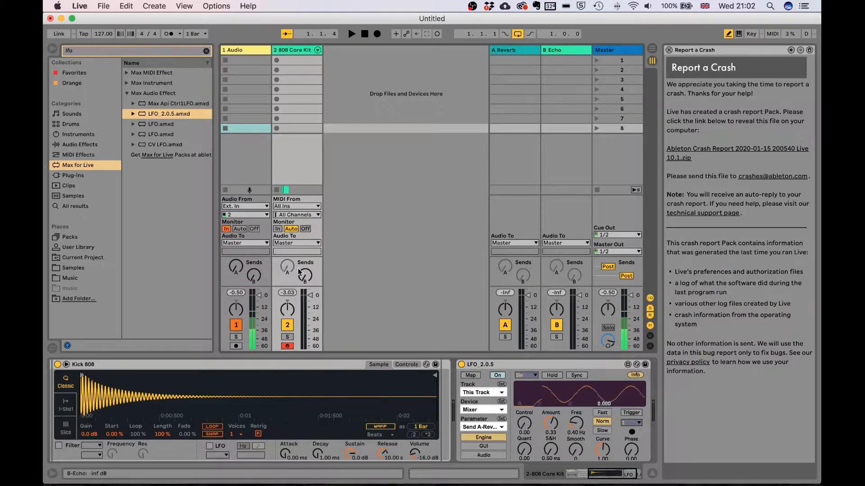
drag(524, 424, 524, 399)
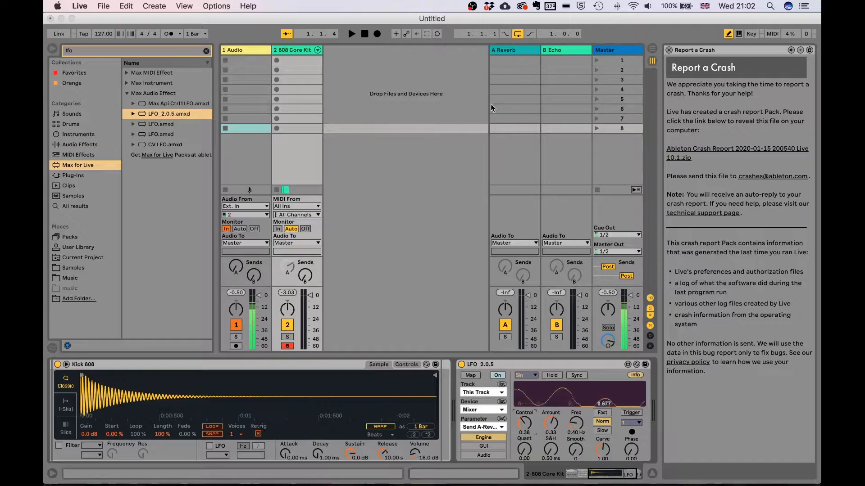
Audition the beat with the modulated reverb send and set the LFO to control 0.70, amount 0.10 and frequency 0.79 Hz
key(space)
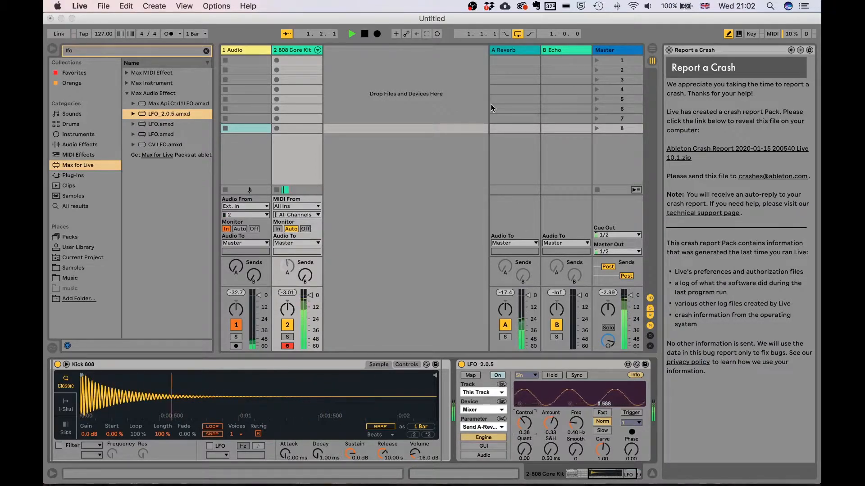
key(space)
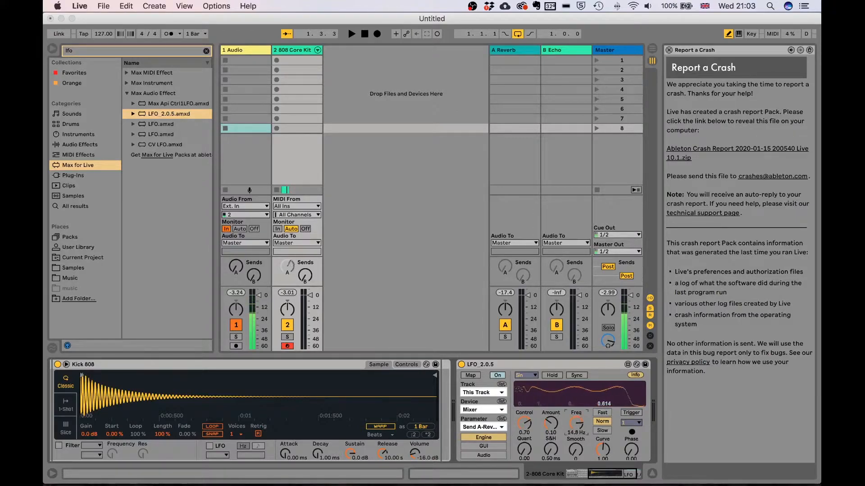
drag(575, 423, 576, 425)
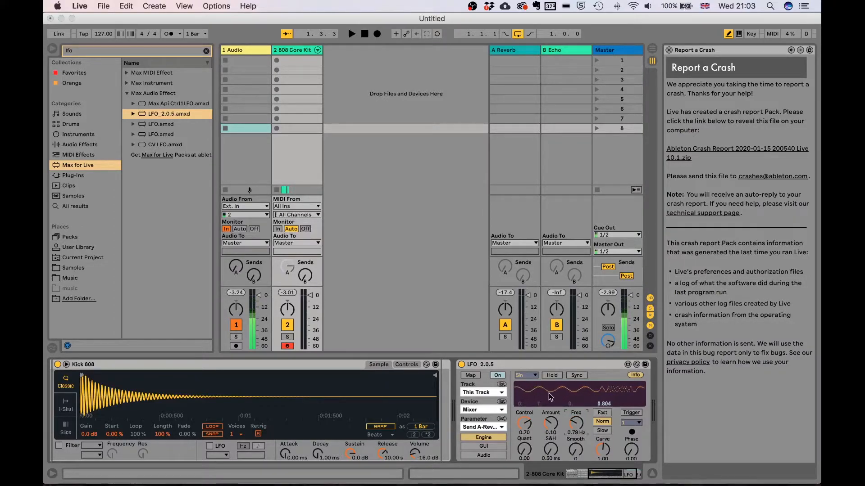
Change the LFO waveform to S&H with control 0.46 and amount 0.41, and play the beat
click(534, 376)
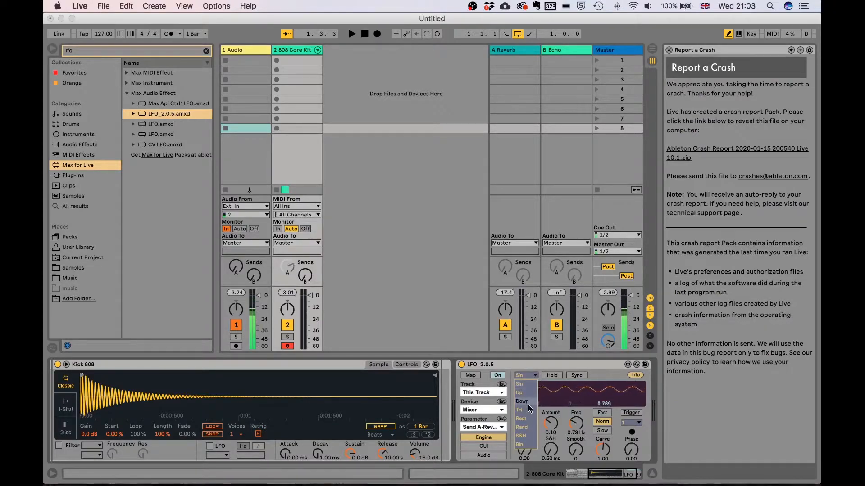
click(532, 438)
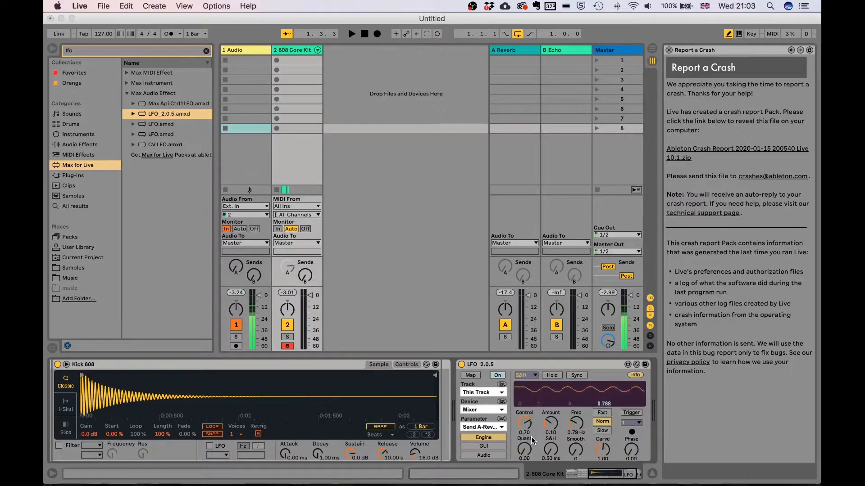
drag(552, 436, 554, 430)
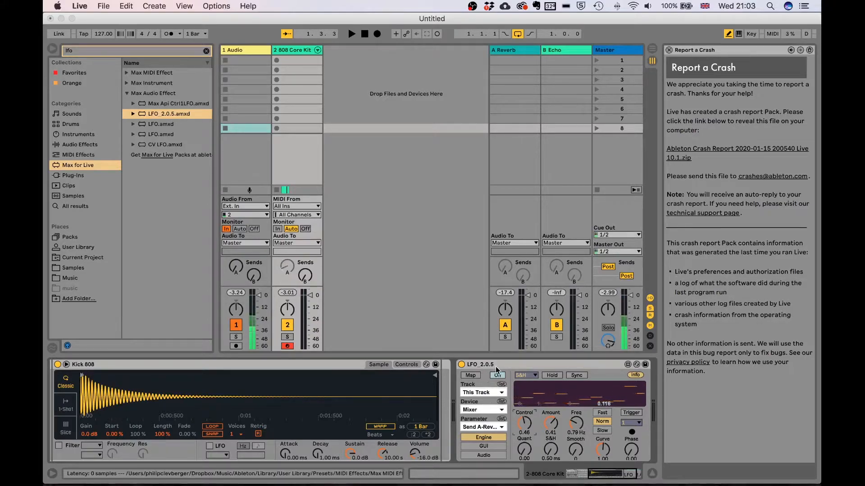
key(space)
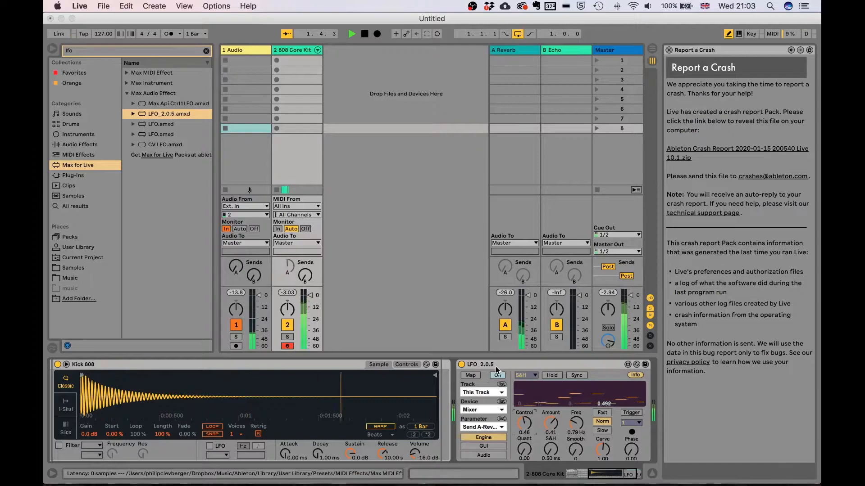
click(497, 375)
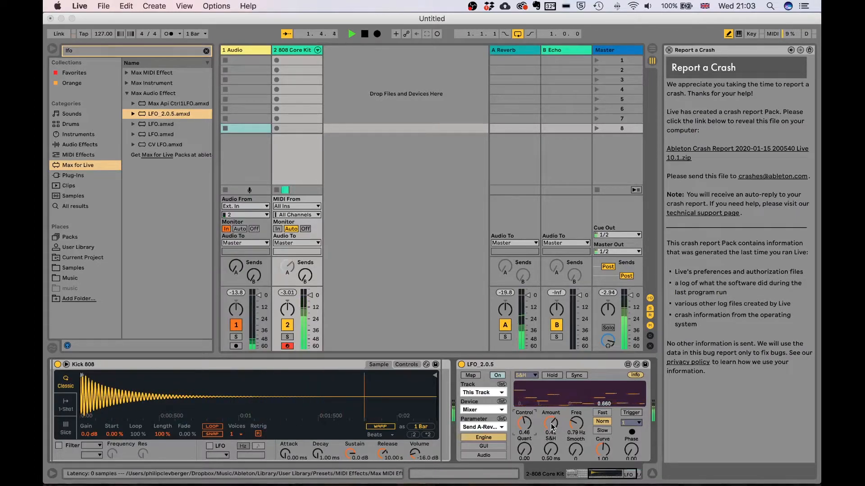
Duplicate the LFO and map the copy to the 808 track's Send B, with control 0.42, amount 0.60 and frequency 4.10 Hz
click(524, 366)
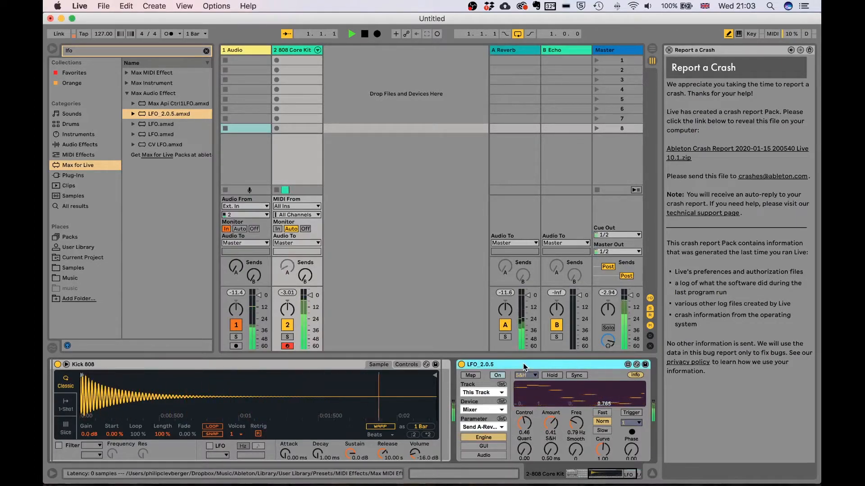
key(super+d)
click(471, 376)
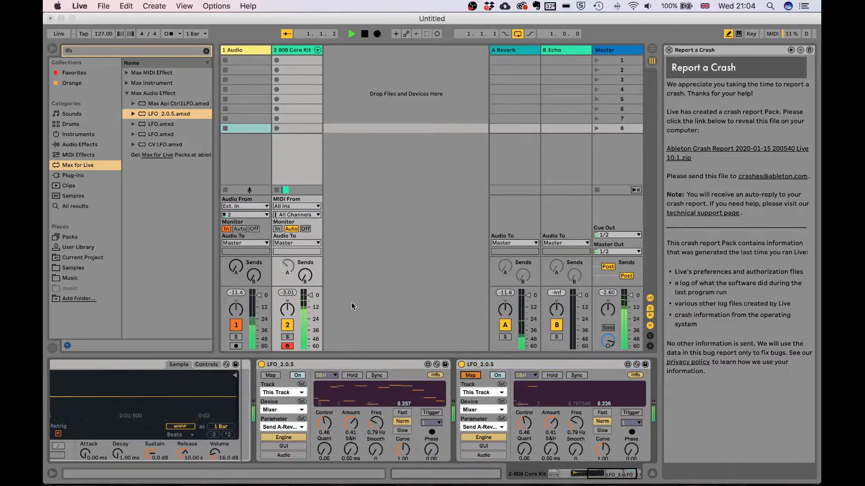
click(305, 275)
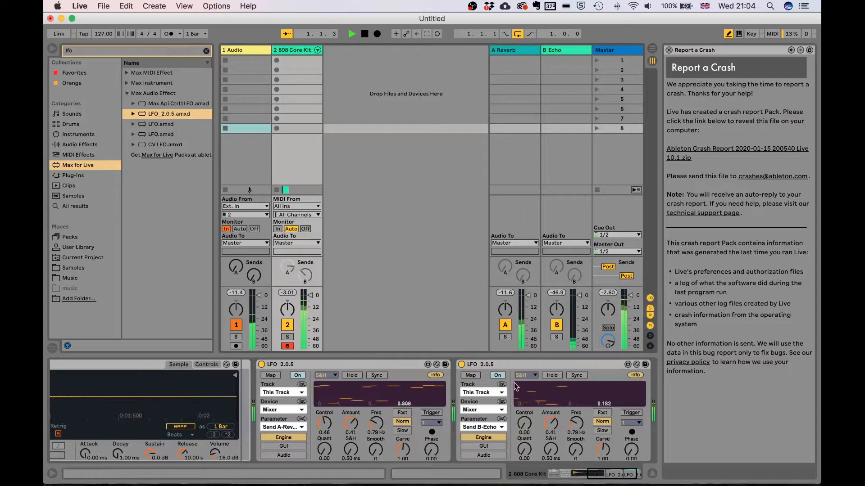
drag(525, 423, 525, 399)
drag(551, 432, 577, 410)
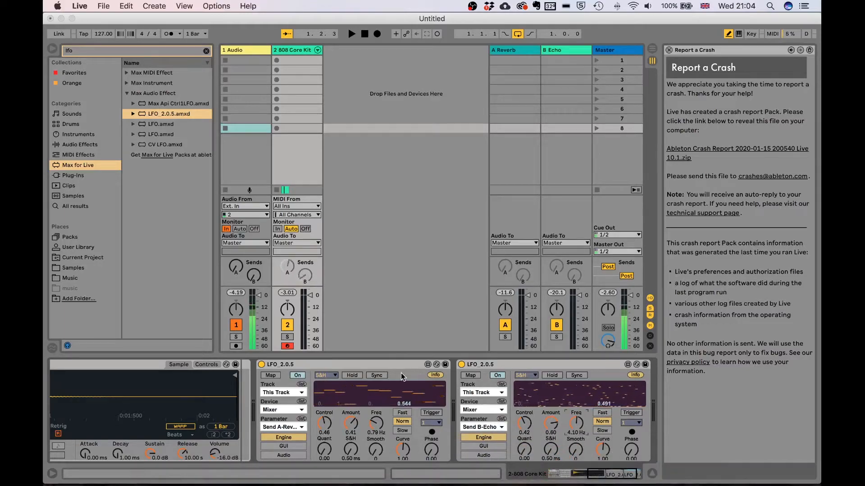
Delete both LFO devices and raise the 808 Core Kit track's Send A and Send B levels manually
click(374, 362)
key(Delete)
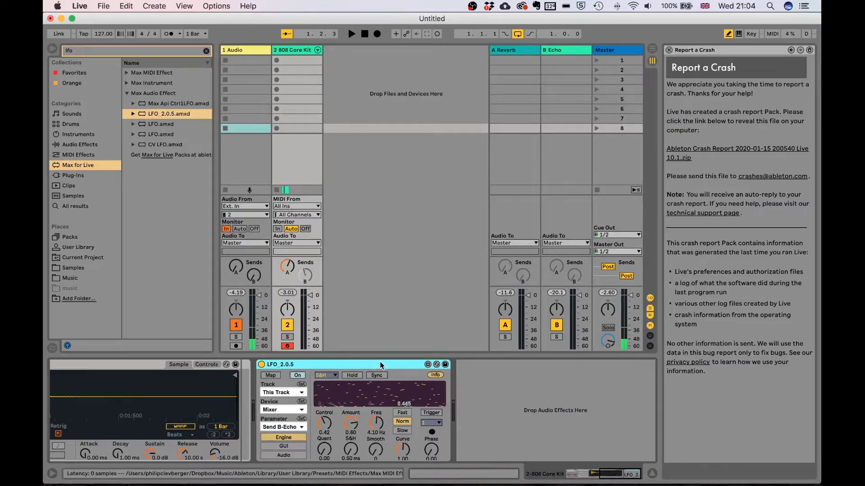
key(Delete)
drag(306, 275, 289, 255)
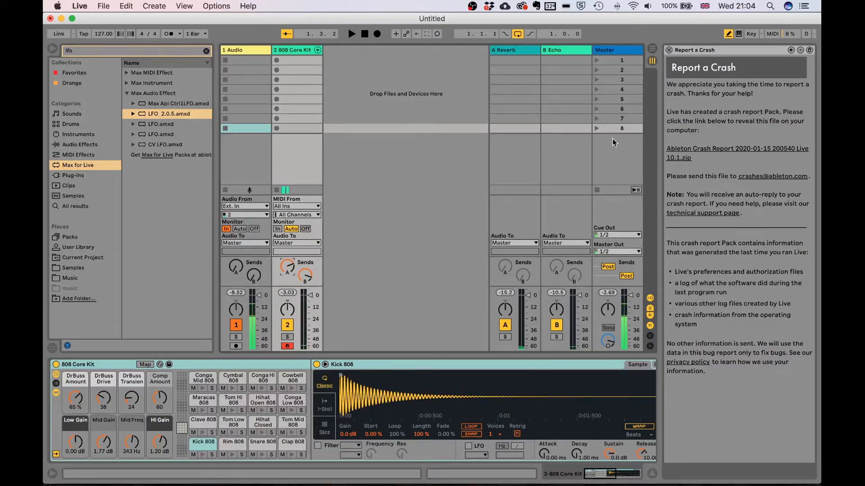
In Arrangement View, extend the 808 Core Kit clip to bar 13 and stretch the loop brace over the same 12 bars
click(652, 48)
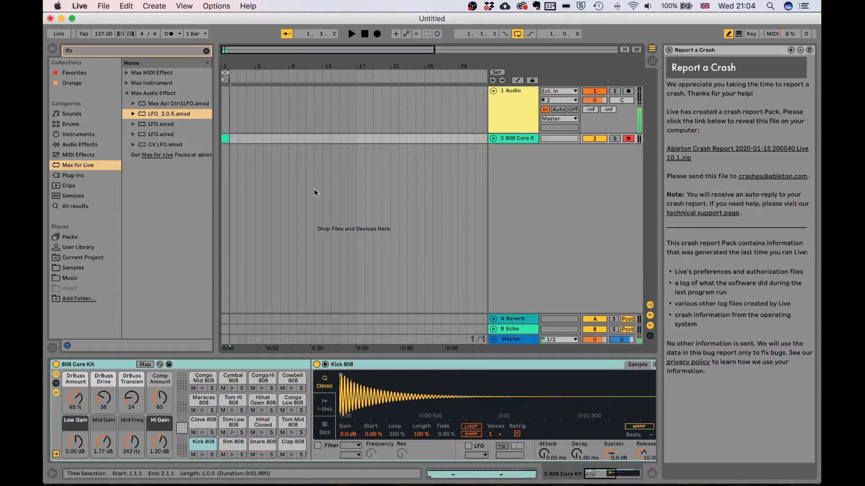
drag(230, 138, 323, 139)
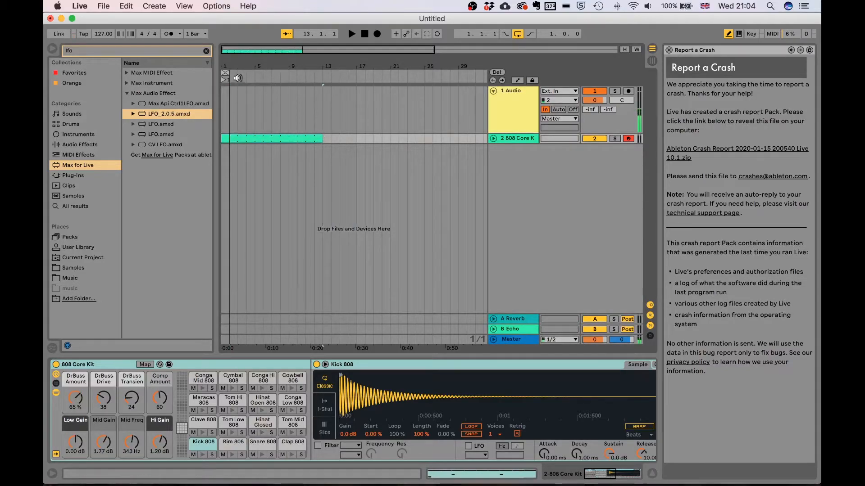
drag(229, 73, 322, 71)
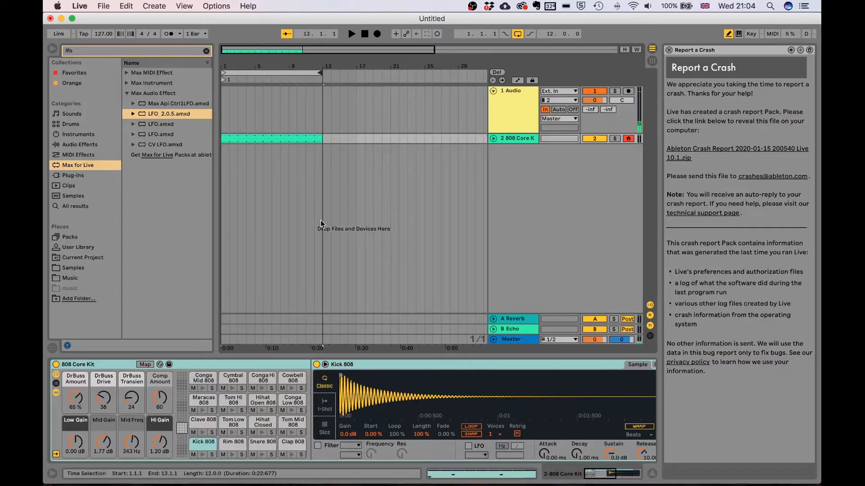
Open the 808 Core Kit clip's envelope editor and choose the Mixer's A-Reverb send envelope
double_click(226, 141)
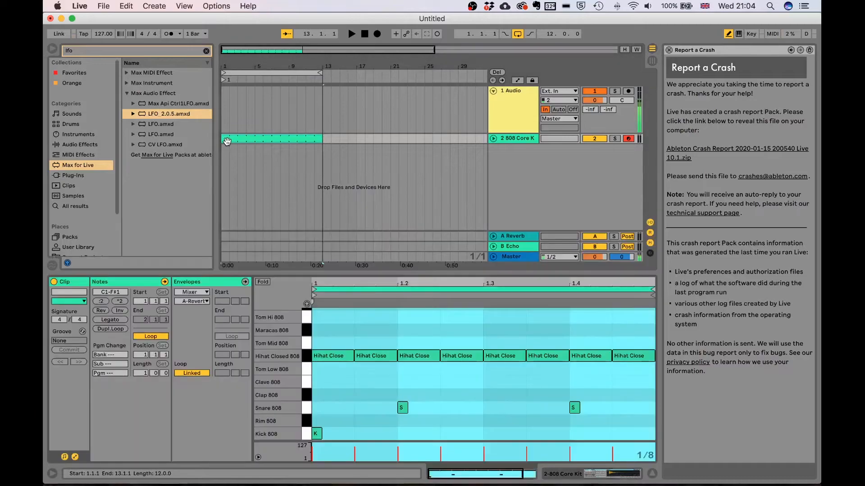
click(76, 457)
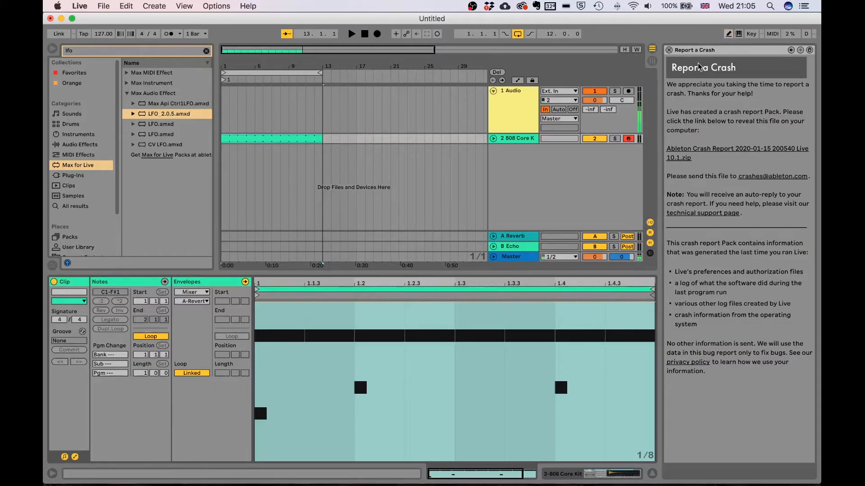
double_click(640, 409)
key(super+z)
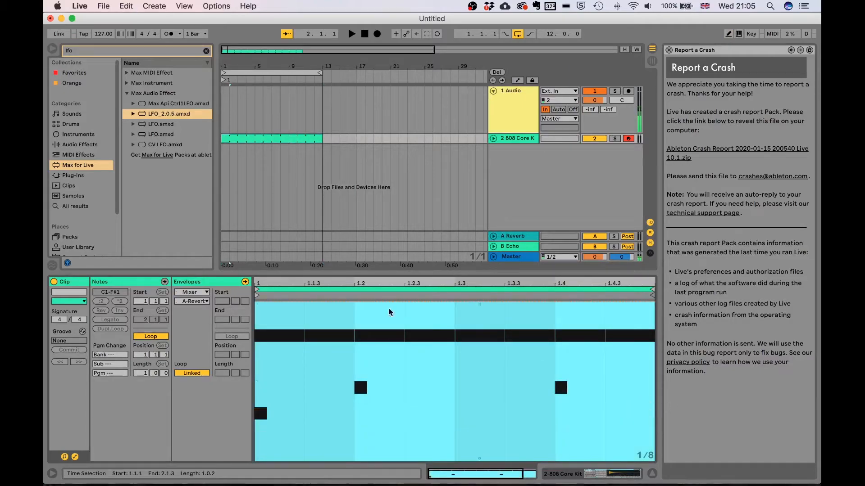
click(195, 303)
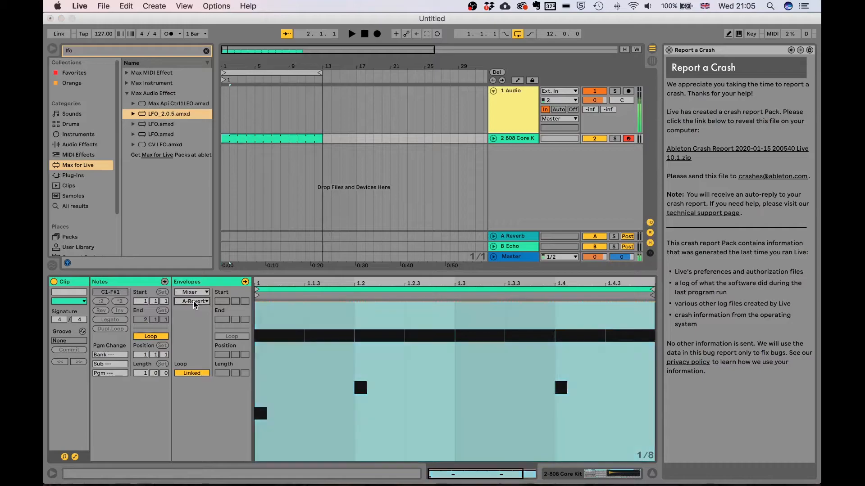
click(196, 325)
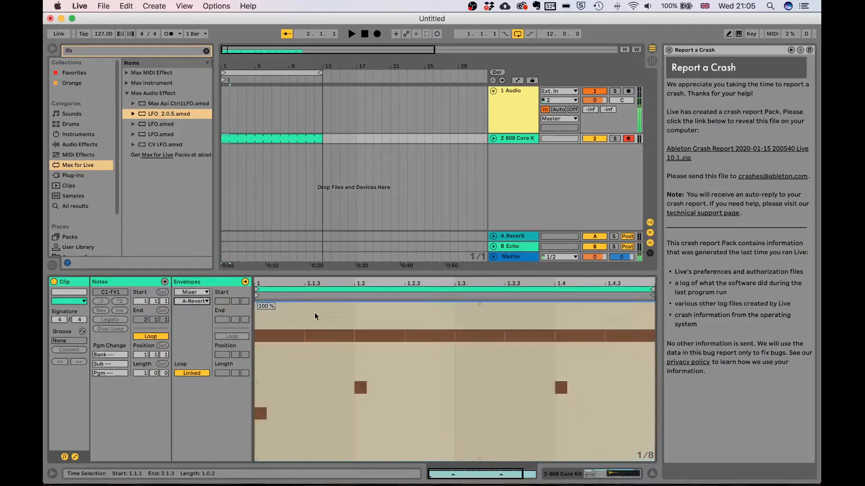
Insert a sine shape across the selected bar of the clip's reverb send envelope
click(338, 312)
right_click(359, 312)
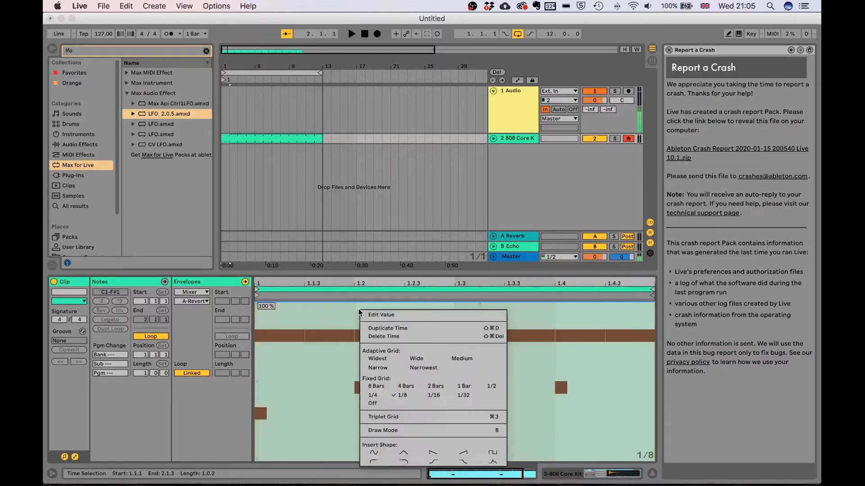
click(386, 452)
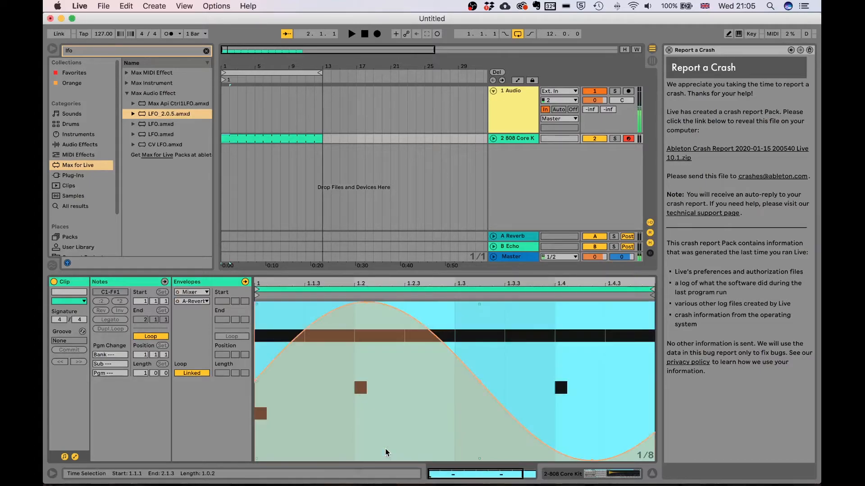
Play the arrangement and check the 808 Core Kit's send levels in Session View, returning to Arrangement View
key(space)
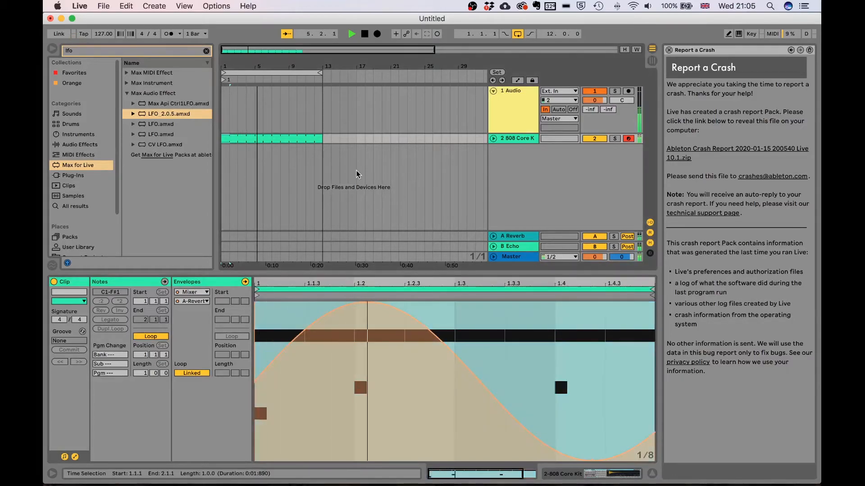
click(653, 61)
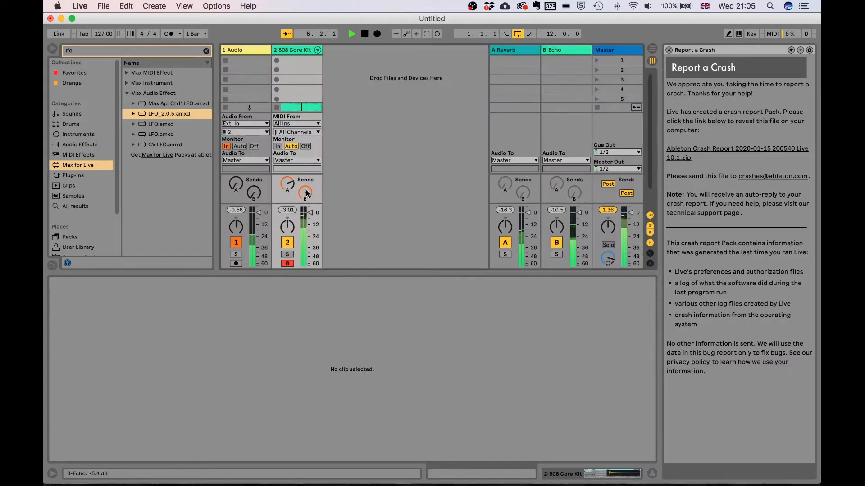
click(652, 49)
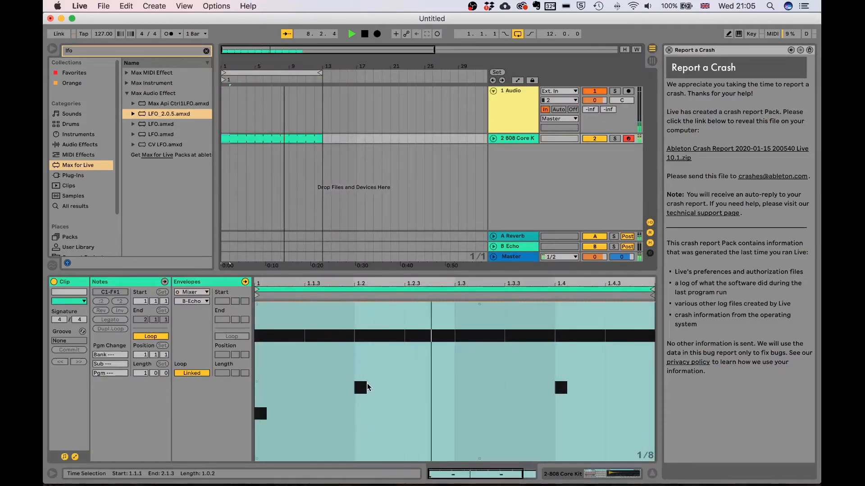
Switch the clip's envelope editor back to the A-Reverb send envelope and play the clip
click(190, 305)
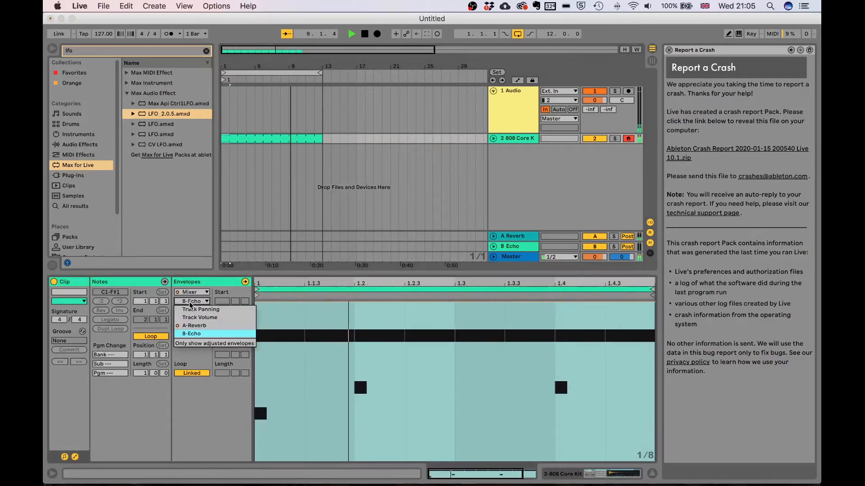
click(191, 325)
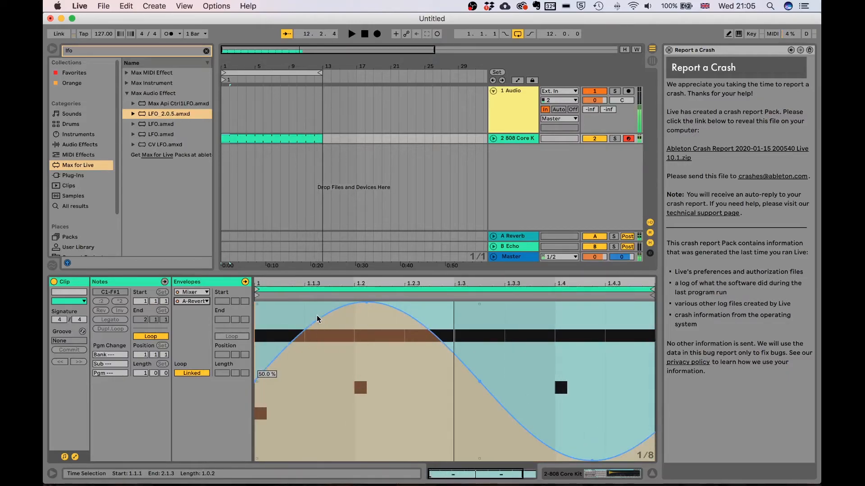
key(space)
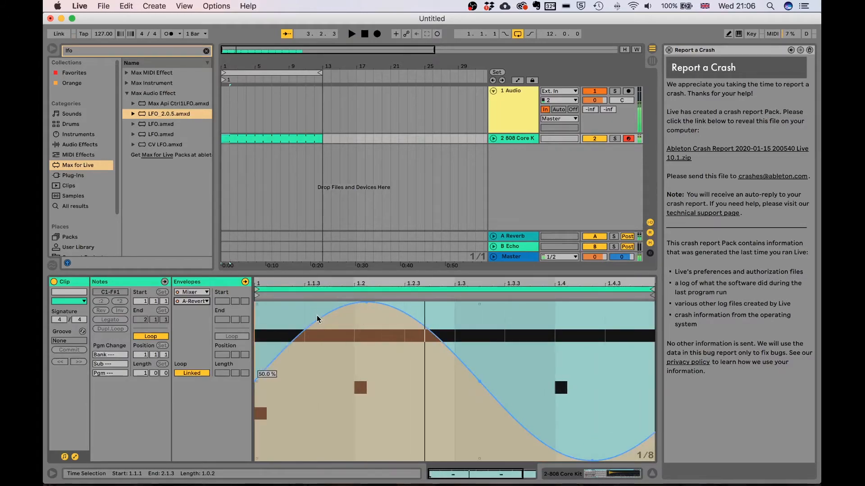
Unlink the reverb send envelope from the clip's loop and shorten the envelope loop to a length of 0.2.2
click(191, 373)
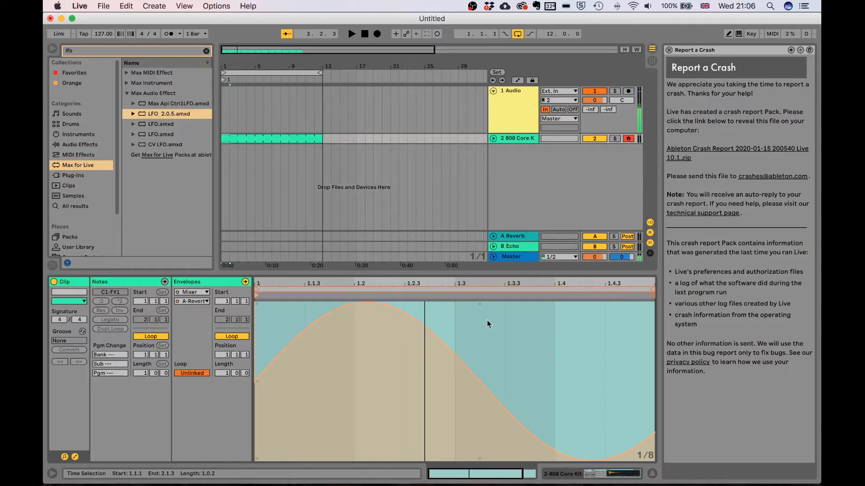
drag(651, 291, 511, 302)
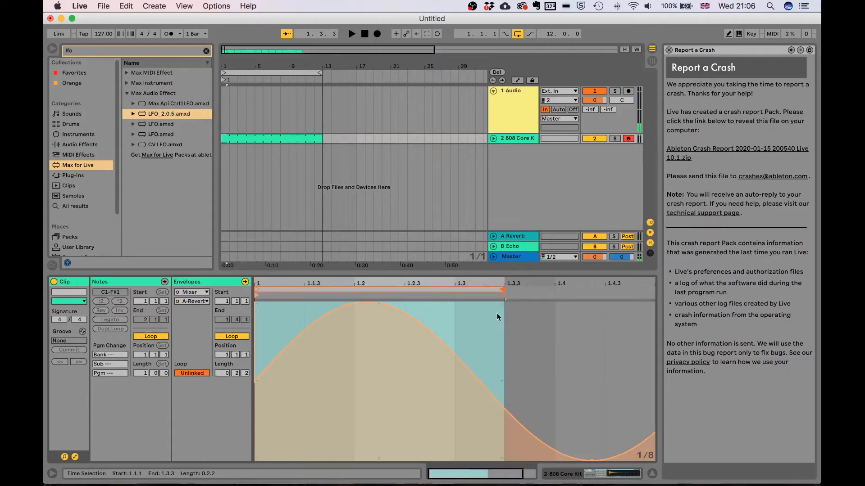
Insert a sine shape across the shortened reverb envelope loop and play the arrangement to hear it
right_click(485, 323)
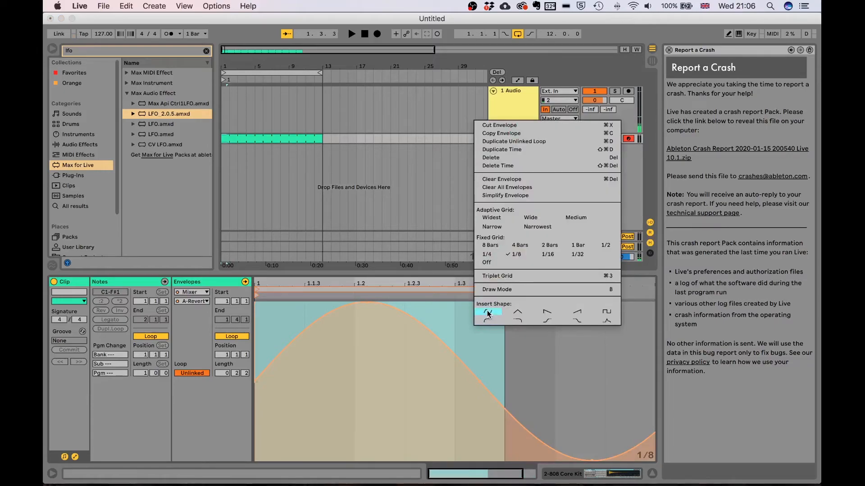
click(485, 322)
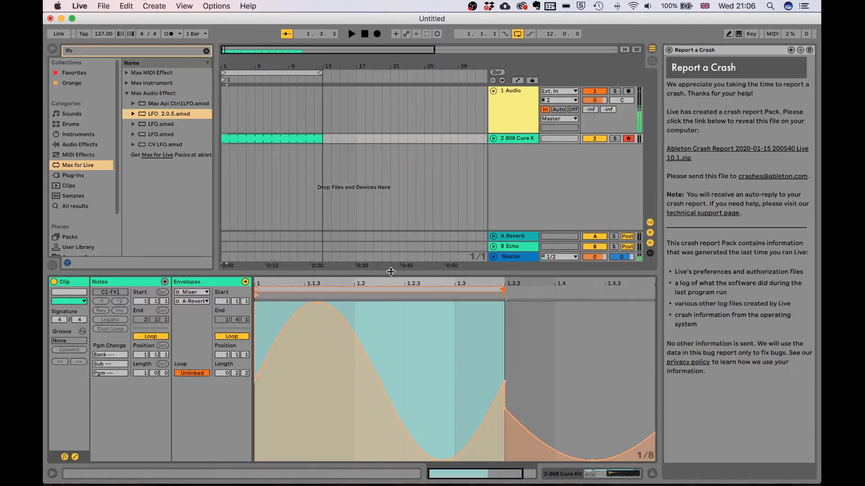
key(space)
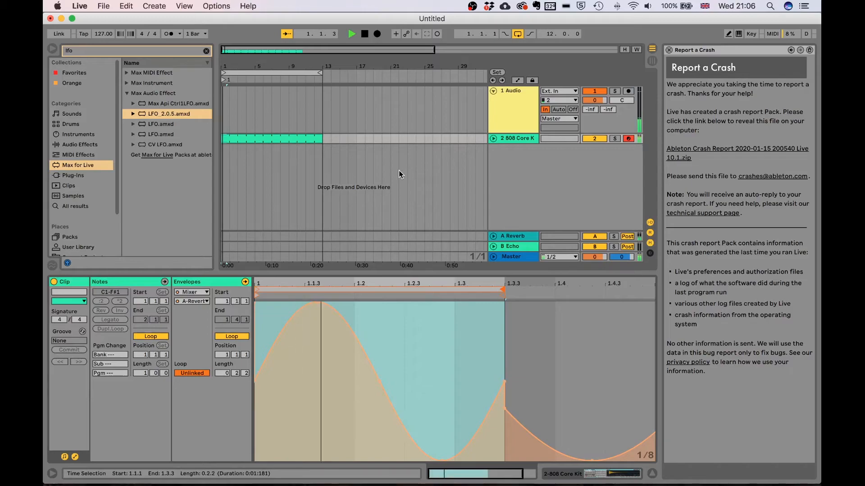